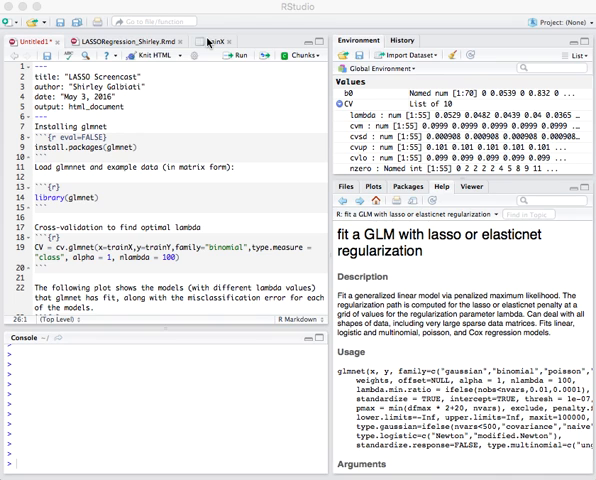
View the trainX matrix as a table, collapse the CV and fit objects, and return to the LASSO script.
click(208, 42)
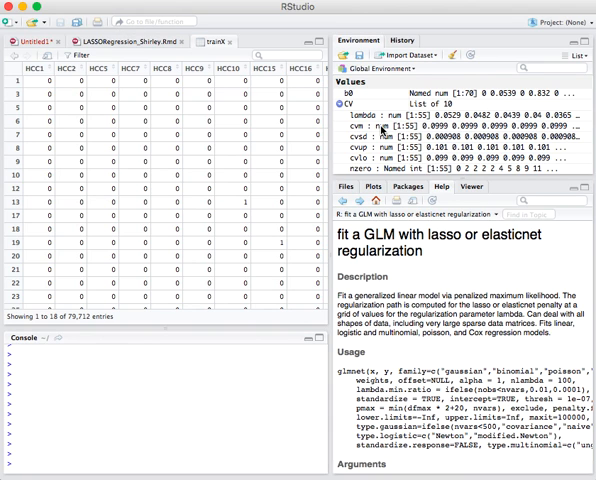
scroll(381, 129, down, 2)
scroll(383, 129, down, 5)
scroll(383, 129, down, 4)
scroll(381, 130, up, 12)
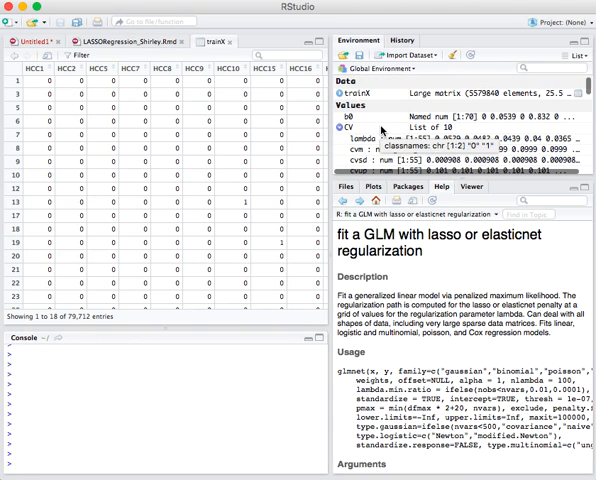
click(340, 127)
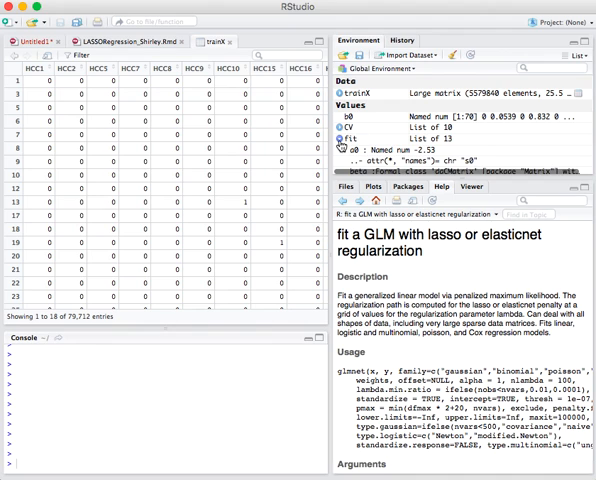
click(340, 141)
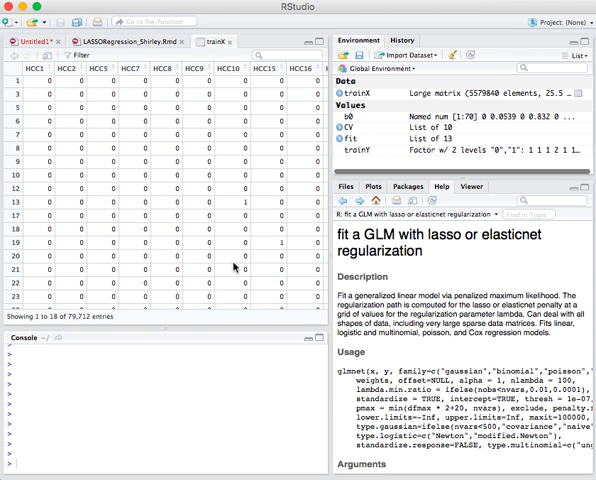
click(18, 41)
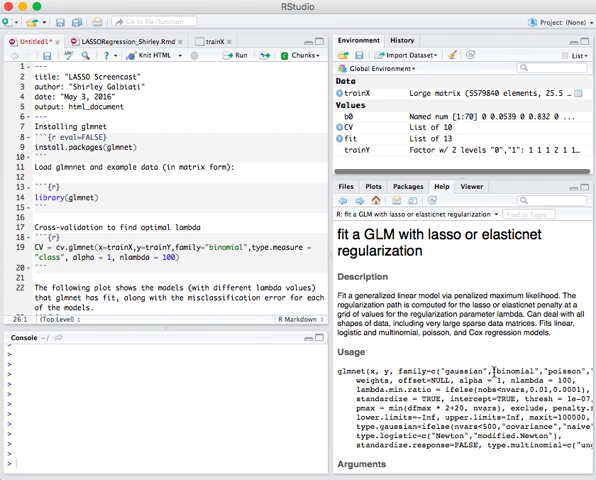
drag(494, 371, 539, 371)
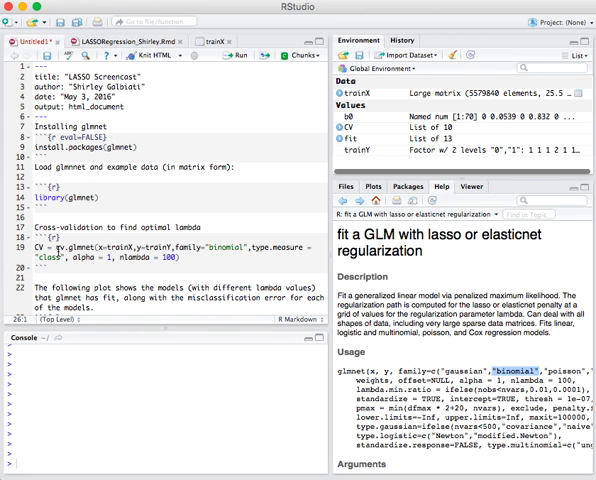
drag(55, 246, 96, 247)
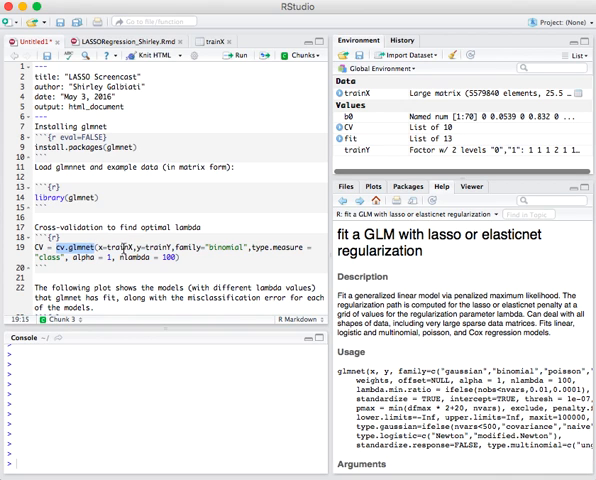
click(95, 237)
click(101, 246)
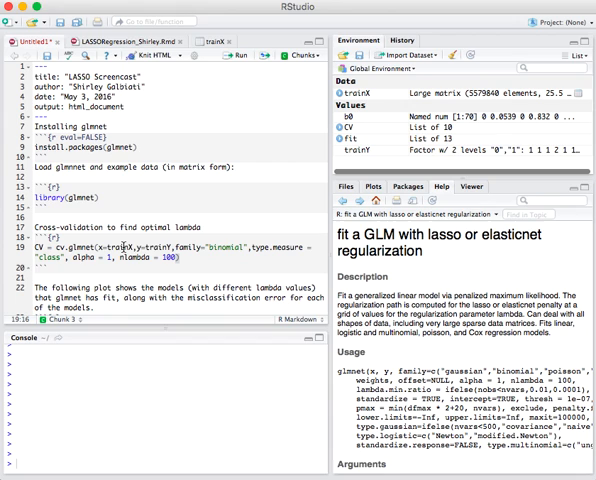
drag(137, 247, 172, 247)
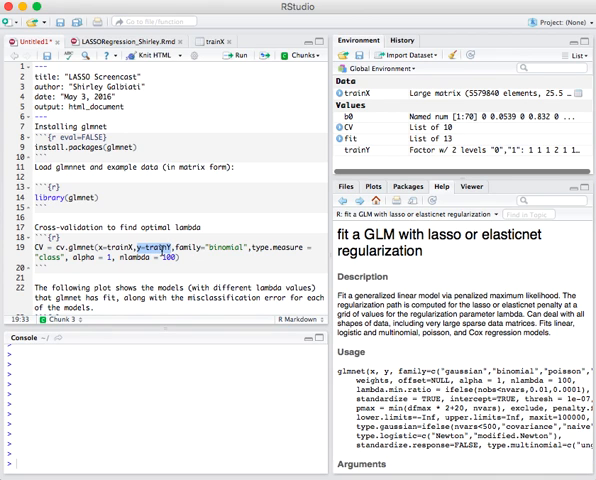
click(177, 248)
drag(177, 247, 248, 246)
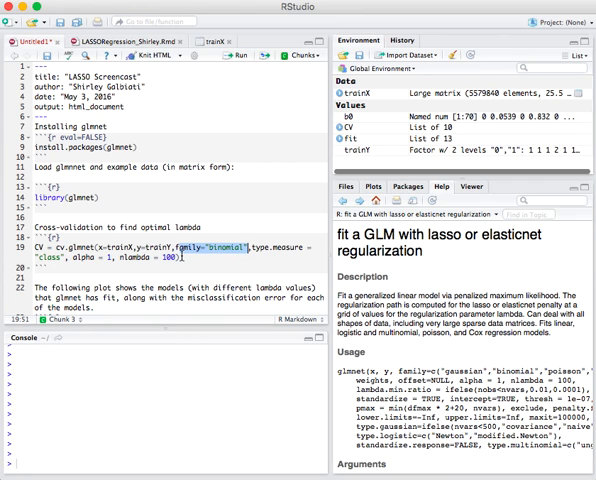
click(267, 246)
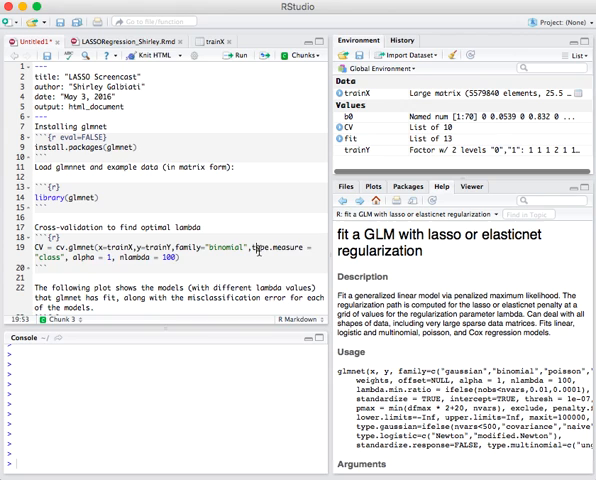
drag(252, 246, 185, 258)
key(Left)
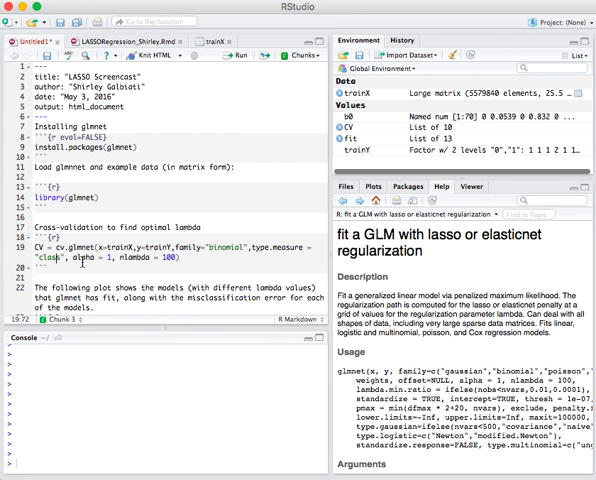
double_click(85, 257)
triple_click(100, 259)
double_click(85, 257)
drag(120, 258, 173, 260)
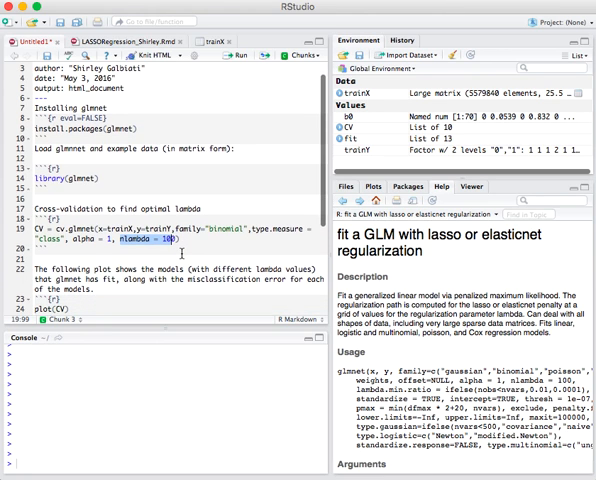
scroll(181, 253, down, 3)
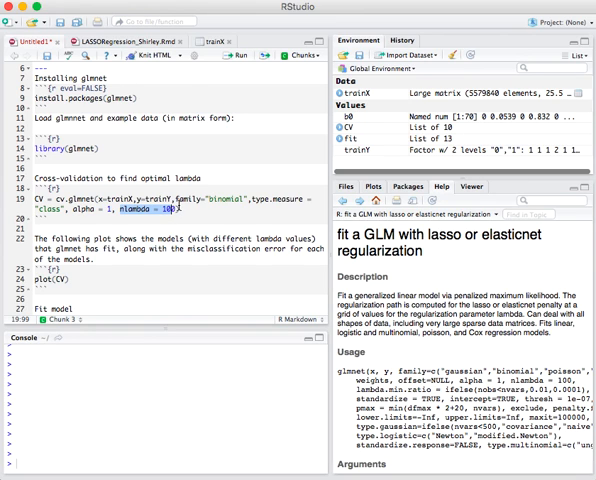
click(179, 209)
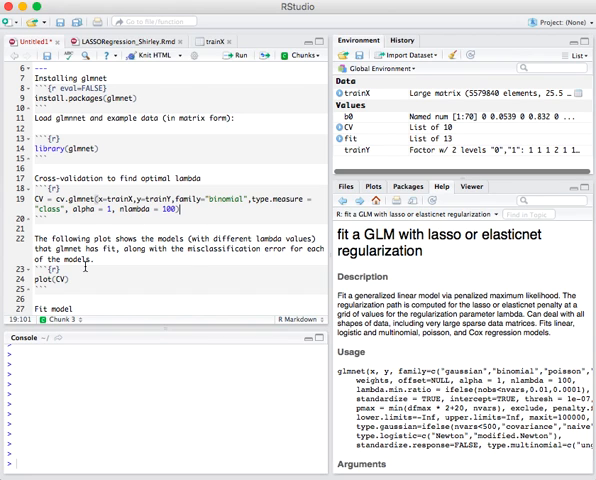
click(163, 209)
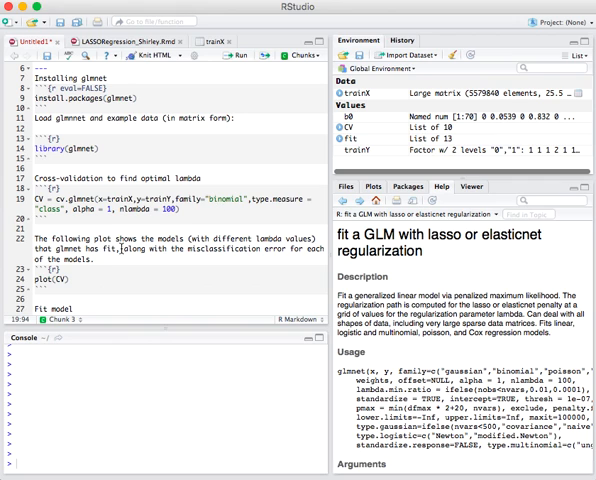
click(80, 282)
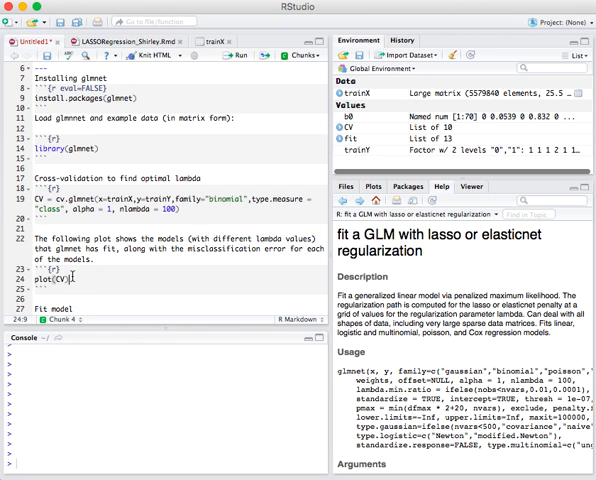
Run plot(CV) to draw misclassification error against log(Lambda).
key(ctrl+Return)
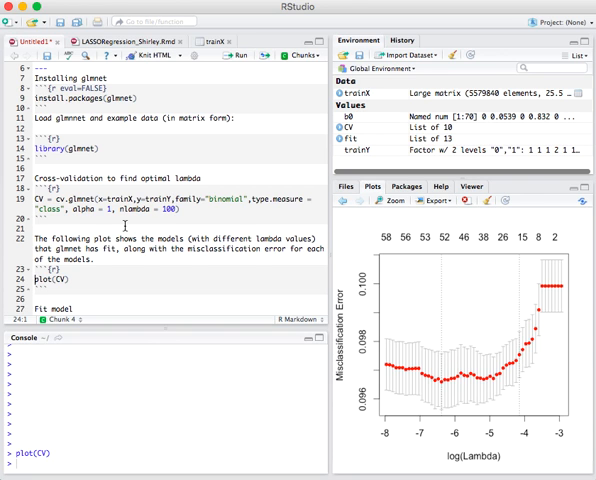
scroll(126, 226, down, 2)
scroll(125, 226, down, 2)
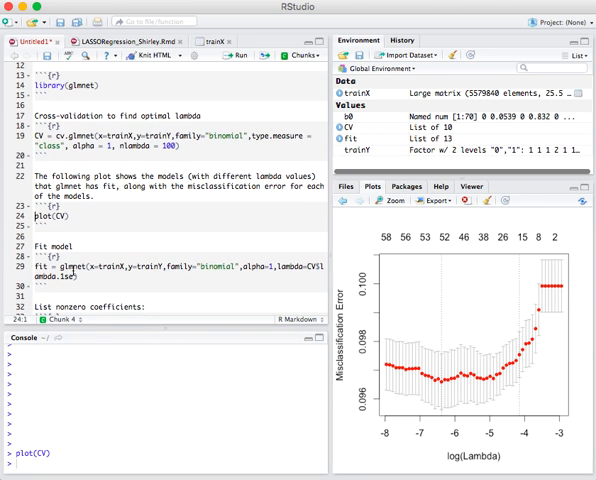
Review the glmnet call's lambda=CV$lambda.1se argument and run it to fit the final model.
drag(61, 267, 85, 268)
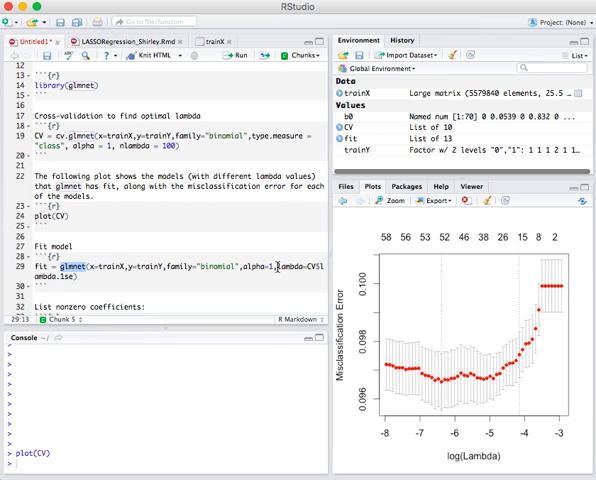
drag(277, 267, 290, 277)
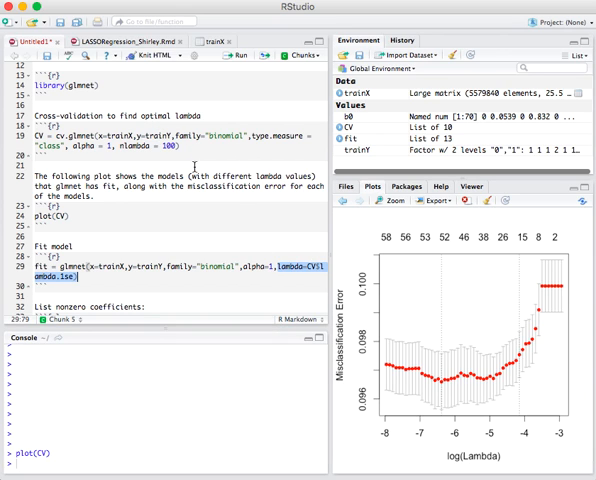
click(306, 267)
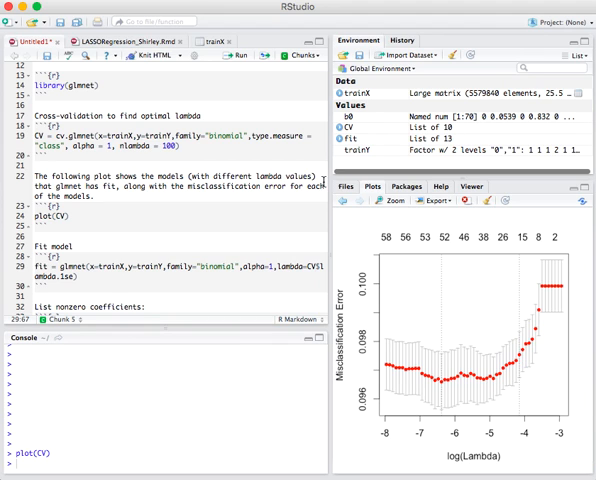
click(97, 278)
key(ctrl+Return)
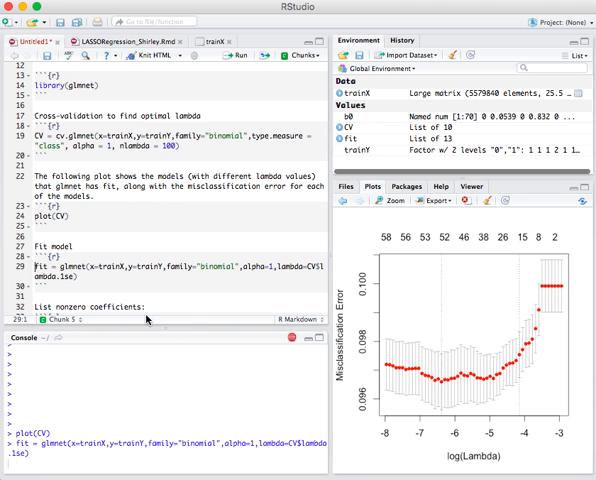
scroll(150, 229, down, 3)
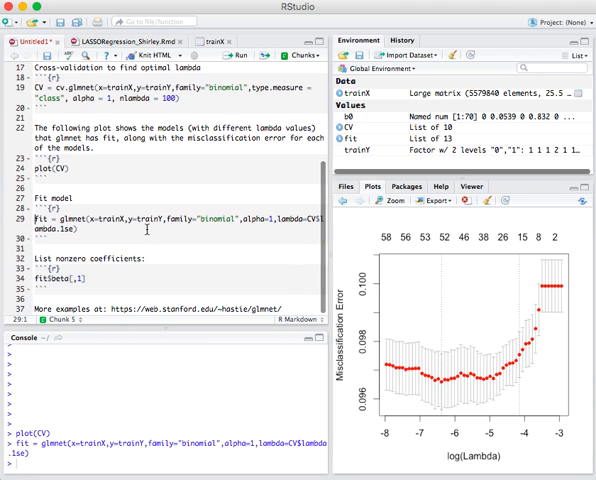
Run fit$beta[,1] to print the fitted coefficients for every HCC variable in the console.
click(93, 286)
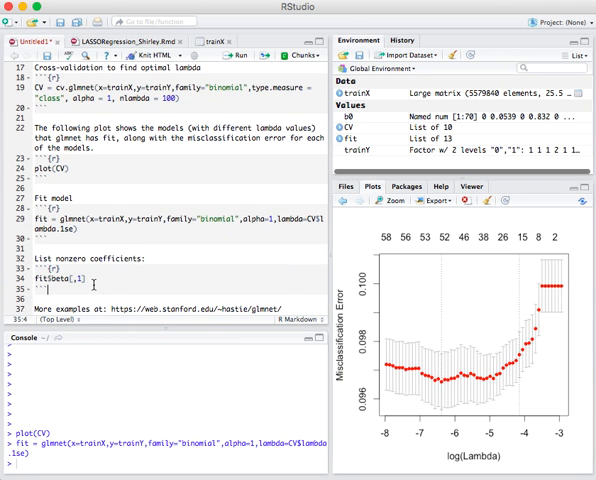
click(93, 280)
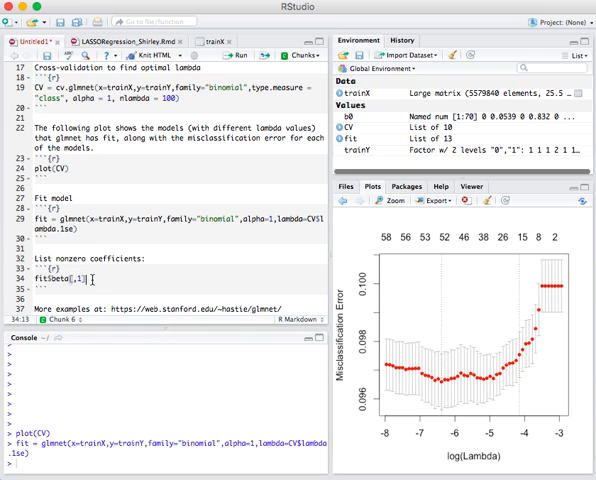
key(ctrl+Return)
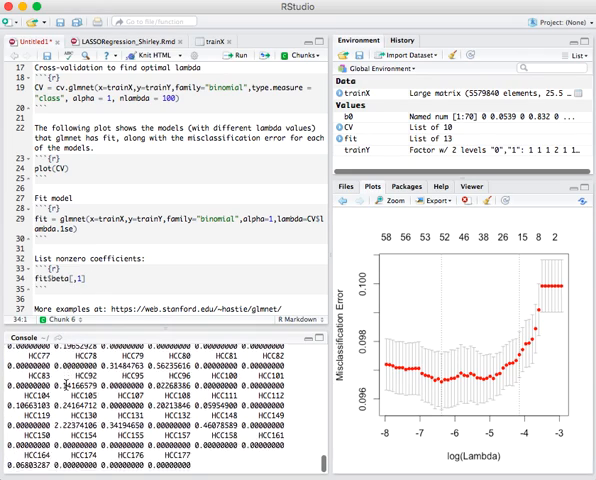
scroll(66, 384, up, 3)
scroll(66, 384, up, 10)
scroll(66, 384, up, 3)
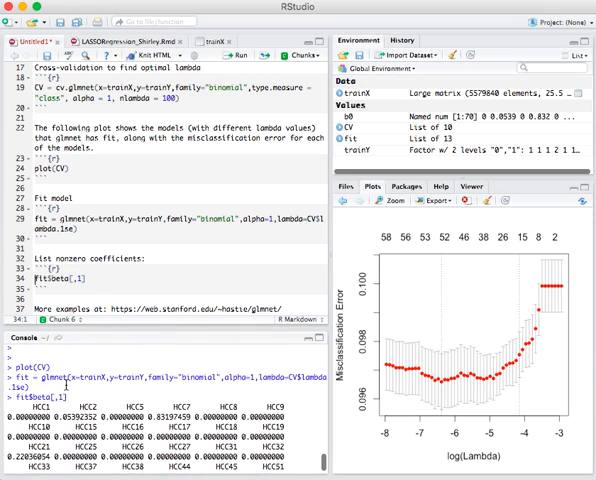
scroll(66, 390, down, 1)
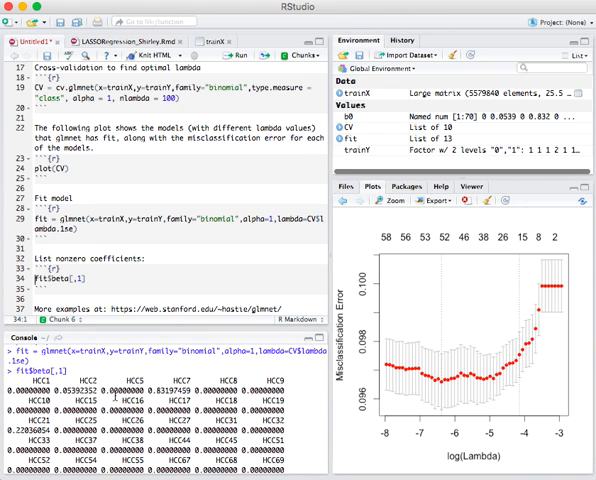
scroll(140, 390, down, 1)
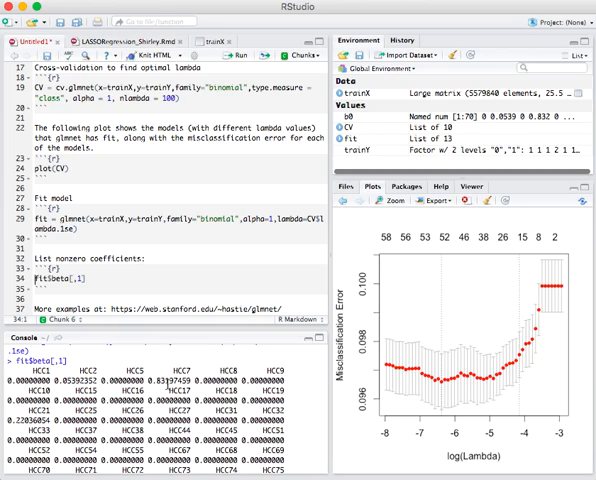
scroll(171, 400, down, 5)
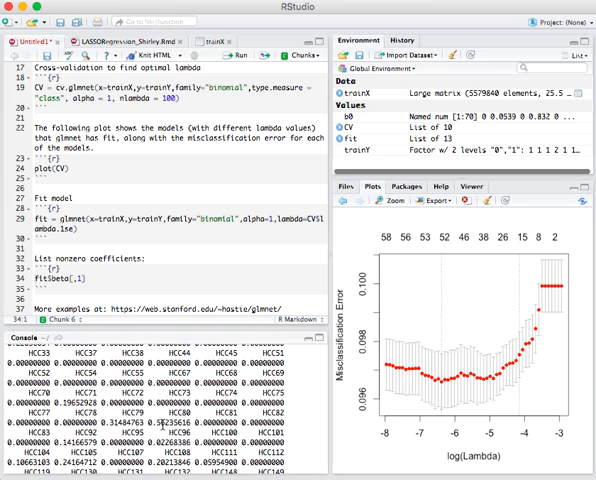
scroll(163, 423, down, 4)
scroll(163, 424, down, 3)
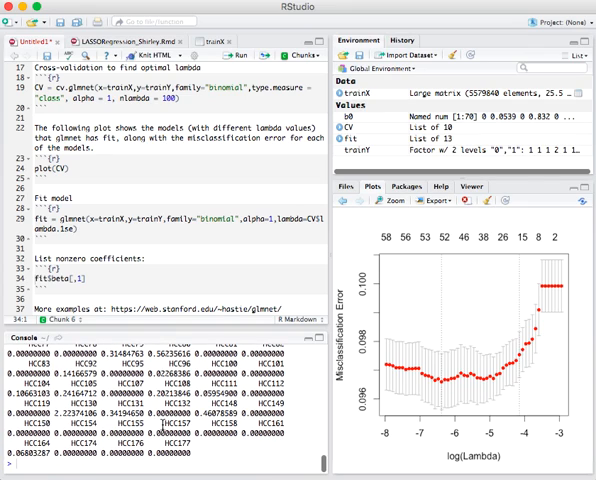
scroll(163, 423, up, 3)
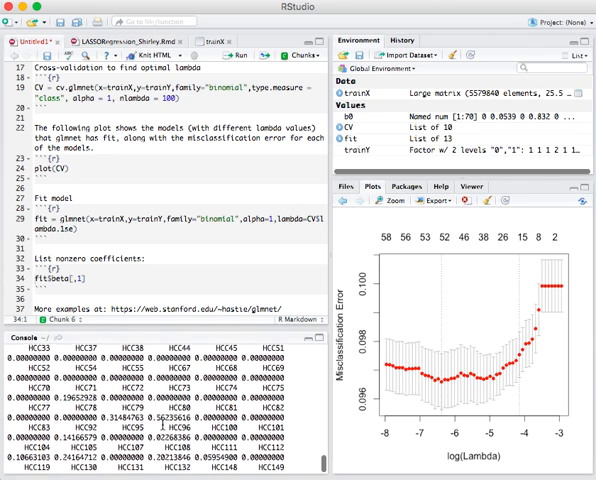
scroll(163, 423, up, 1)
scroll(163, 423, up, 3)
scroll(163, 423, down, 2)
scroll(163, 423, down, 2)
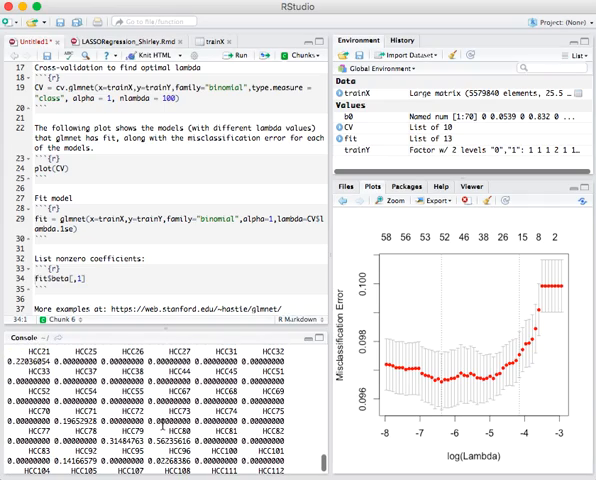
scroll(163, 423, down, 1)
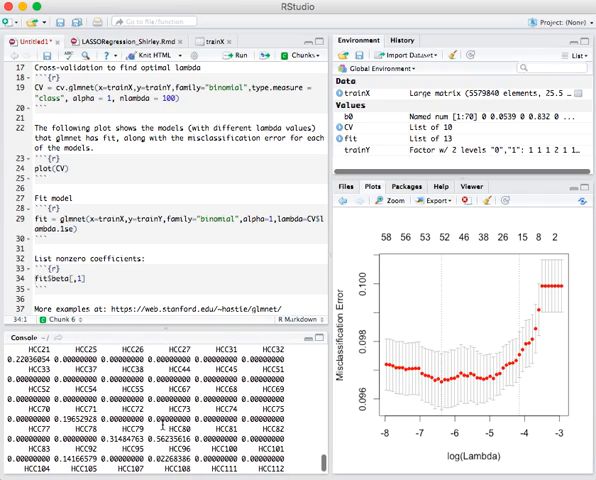
scroll(163, 424, down, 3)
scroll(160, 420, down, 2)
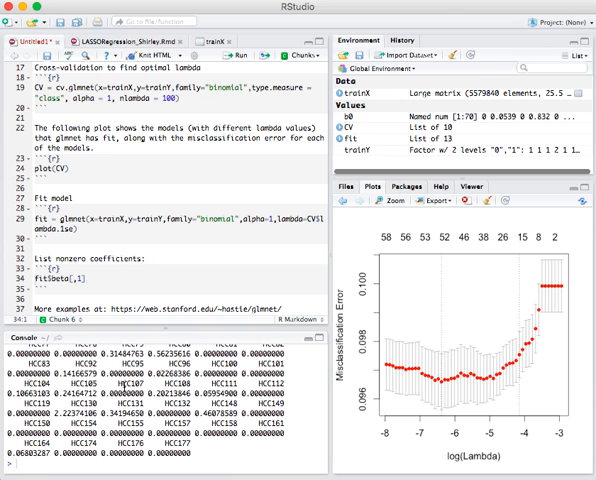
scroll(123, 386, up, 3)
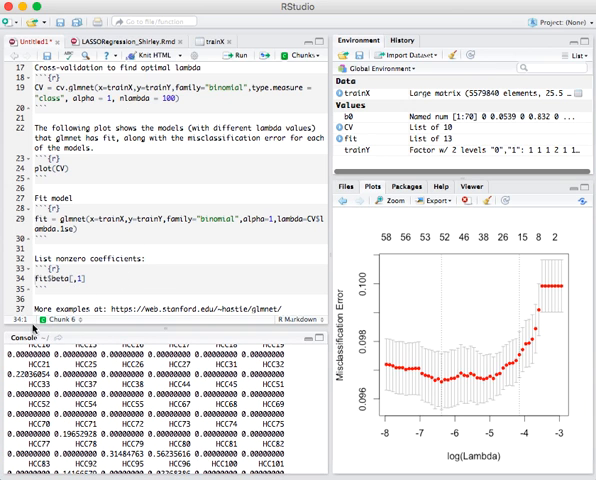
Select the glmnet examples URL on line 37 and bring up the glmnet help documentation.
drag(113, 309, 283, 310)
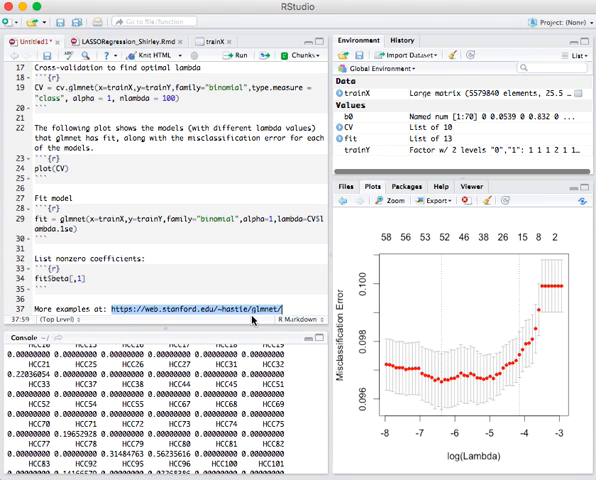
click(347, 187)
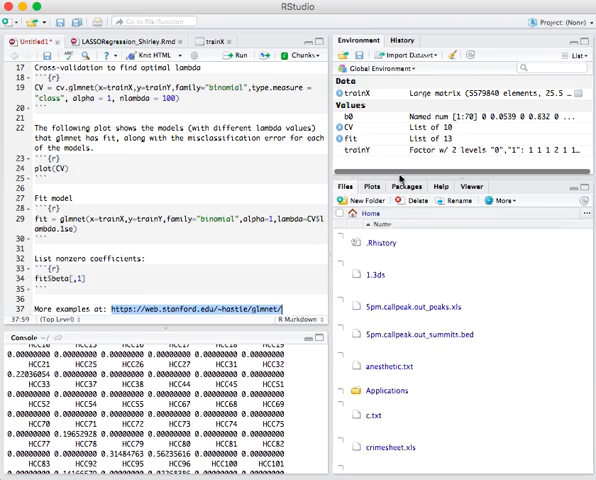
click(441, 187)
scroll(450, 275, down, 2)
scroll(425, 274, down, 2)
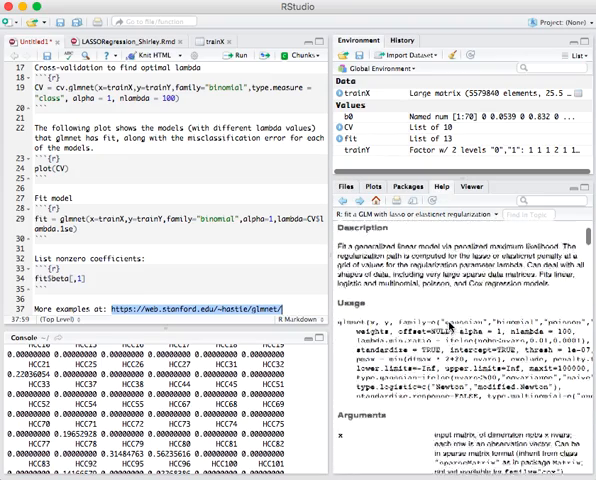
scroll(400, 272, down, 2)
scroll(375, 271, down, 2)
scroll(380, 304, down, 5)
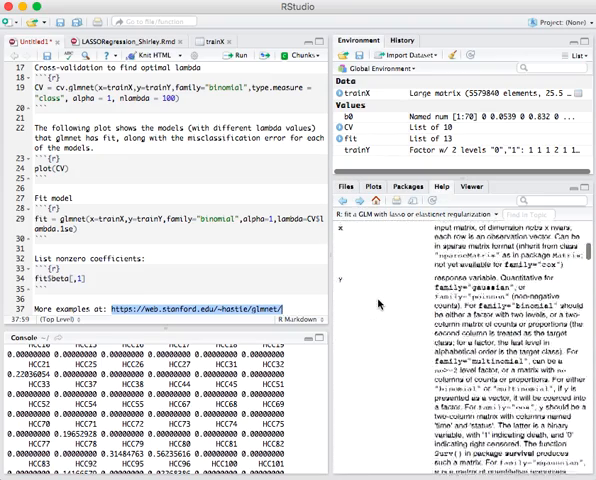
scroll(382, 306, down, 8)
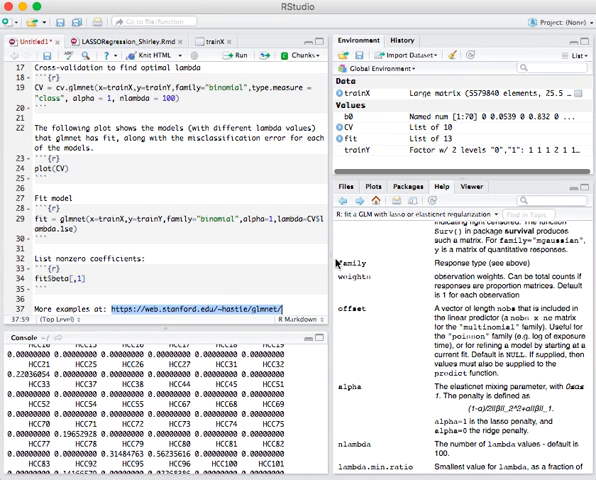